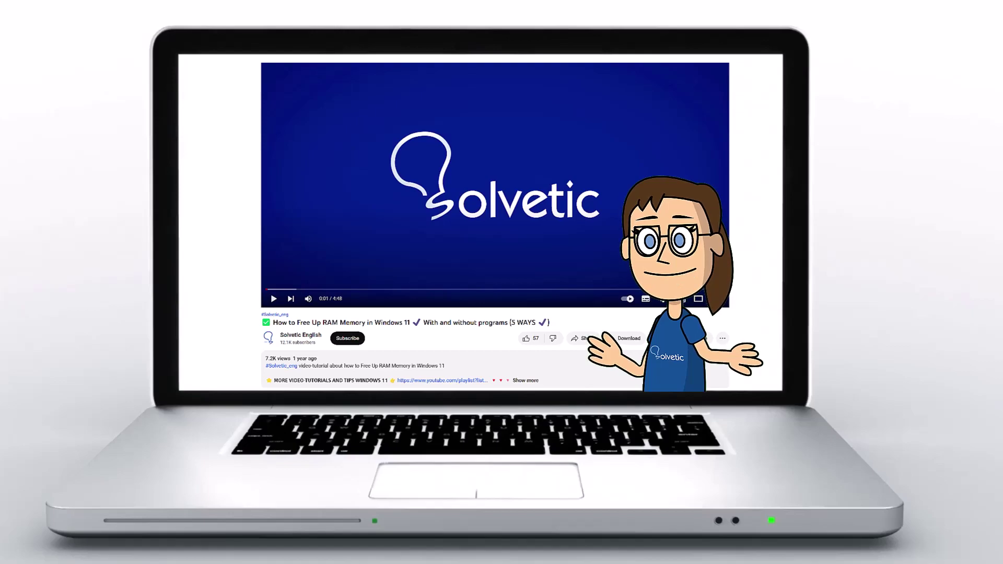
# - Check the Windows Update status in Settings, then close Settings
pyautogui.click(524, 380)
pyautogui.scroll(-2, 494, 236)
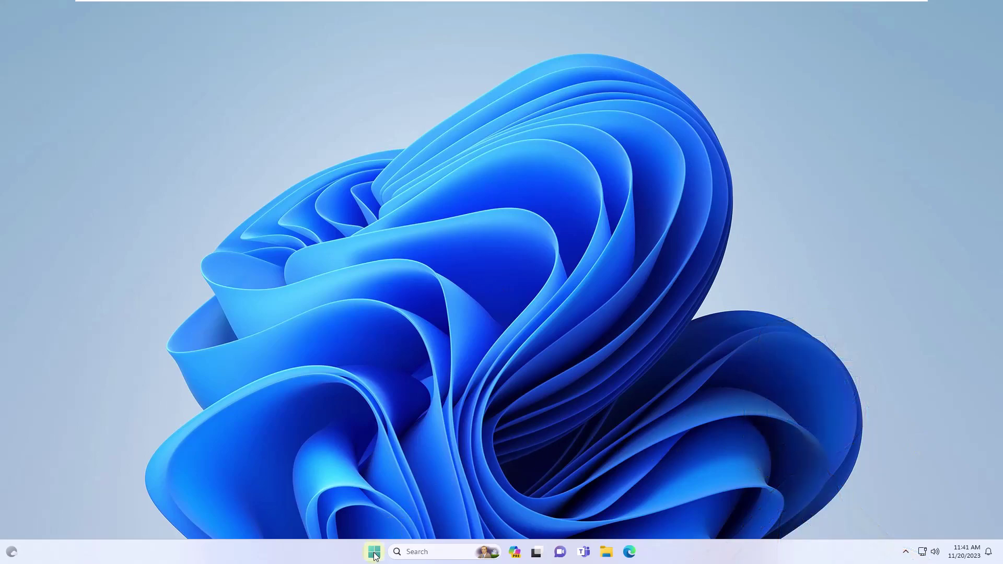
pyautogui.press('super')
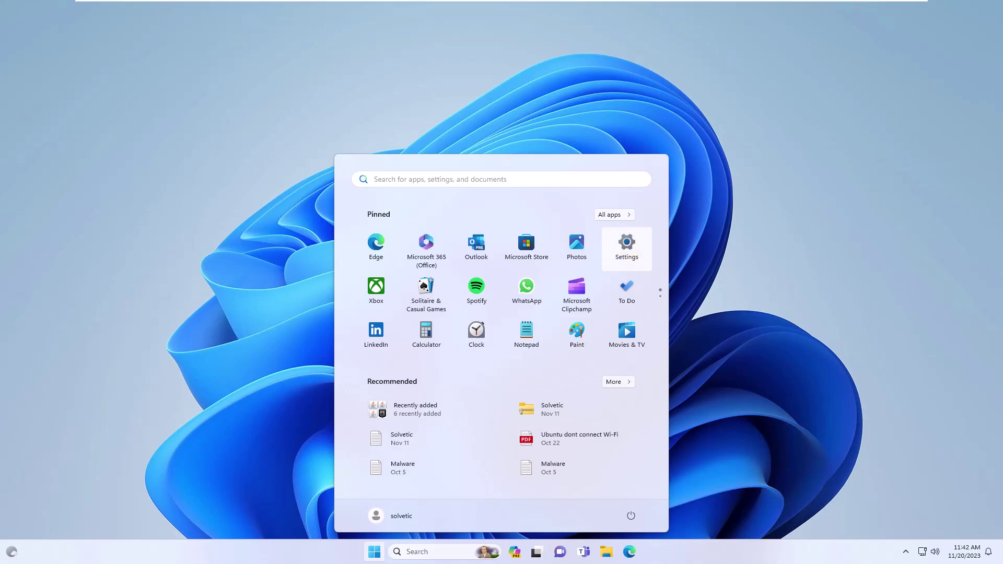
pyautogui.click(627, 247)
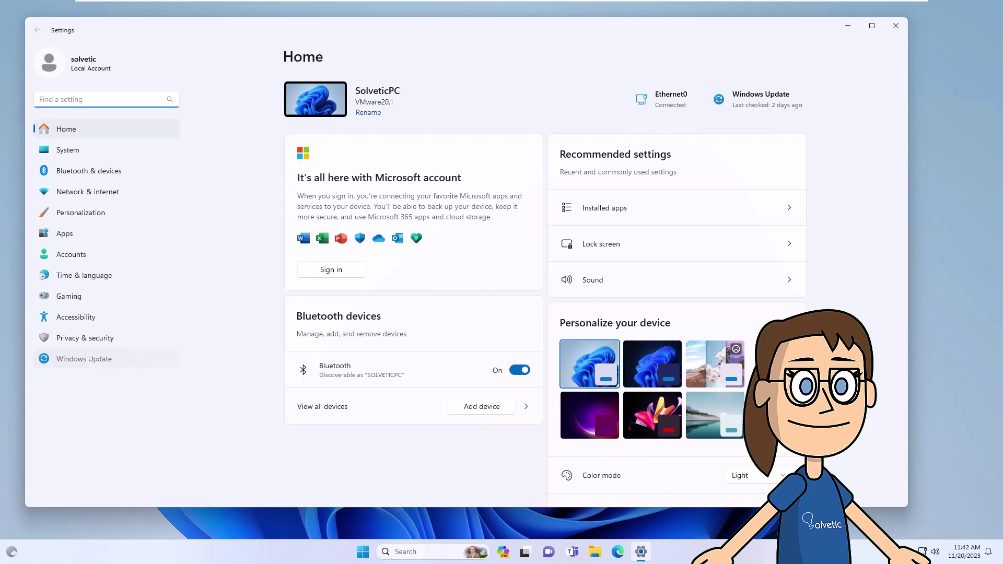
pyautogui.click(84, 359)
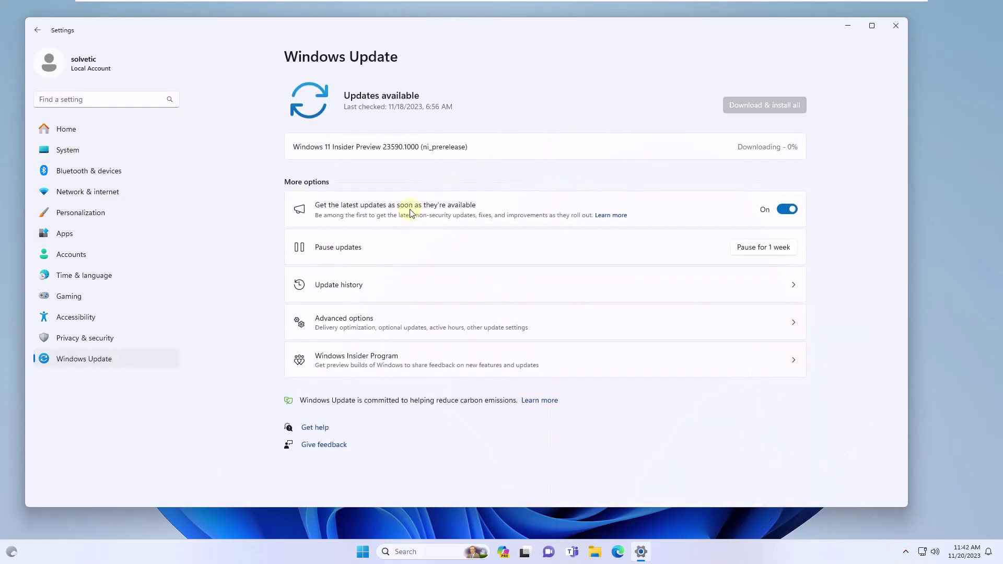
pyautogui.click(895, 30)
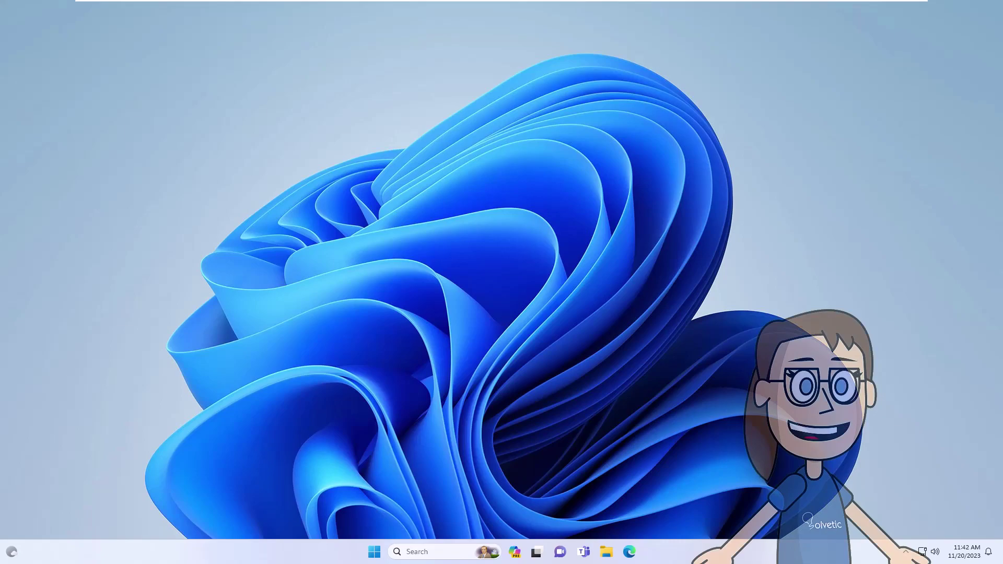
# - Open Device Manager and start a driver update for the VMware SVGA 3D display adapter
pyautogui.rightClick(374, 551)
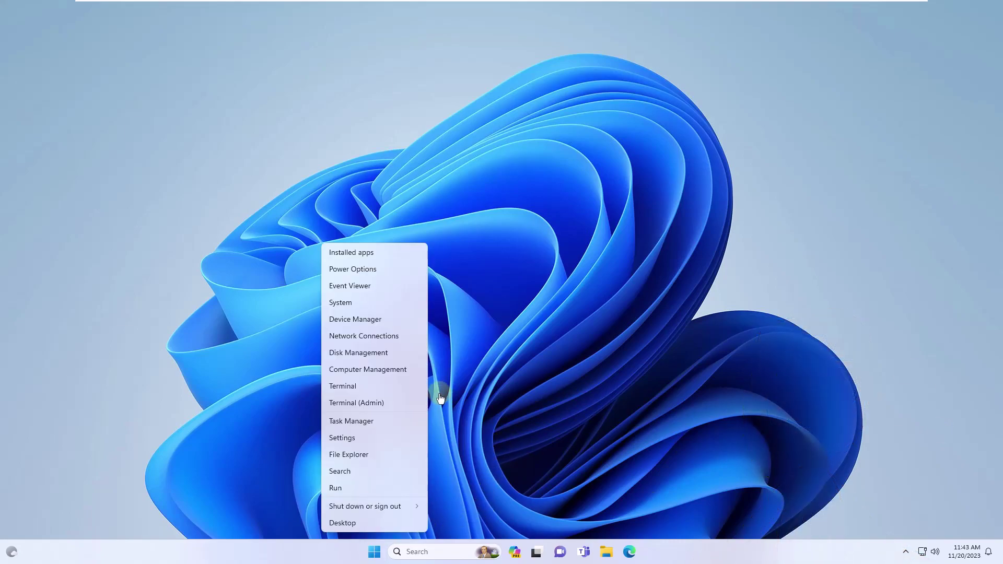
pyautogui.click(407, 321)
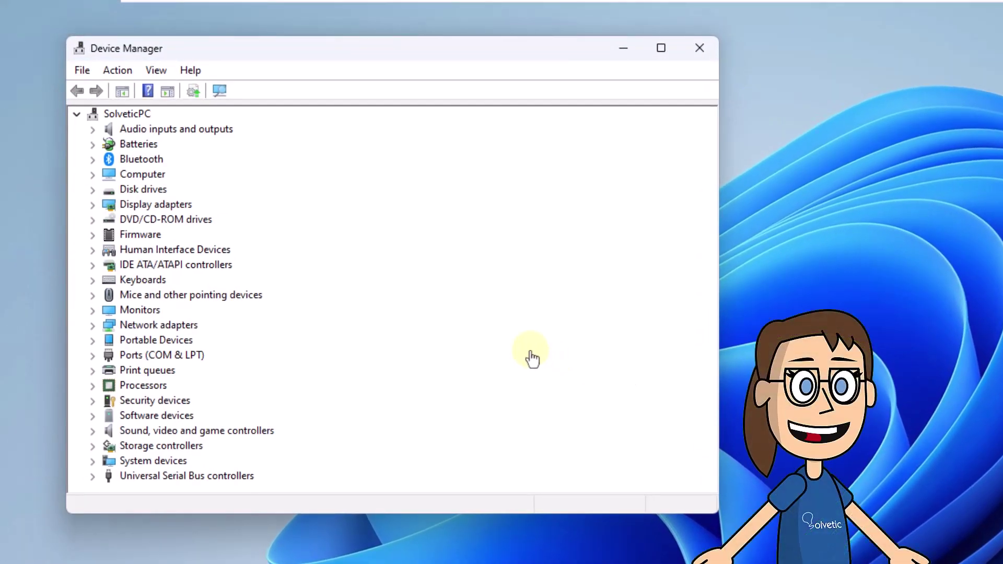
pyautogui.click(94, 204)
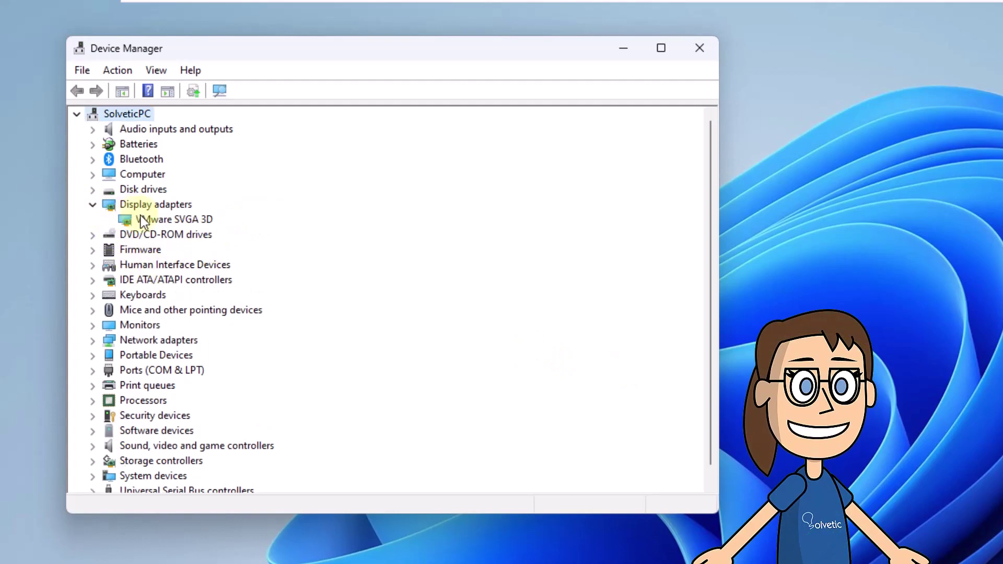
pyautogui.click(149, 219)
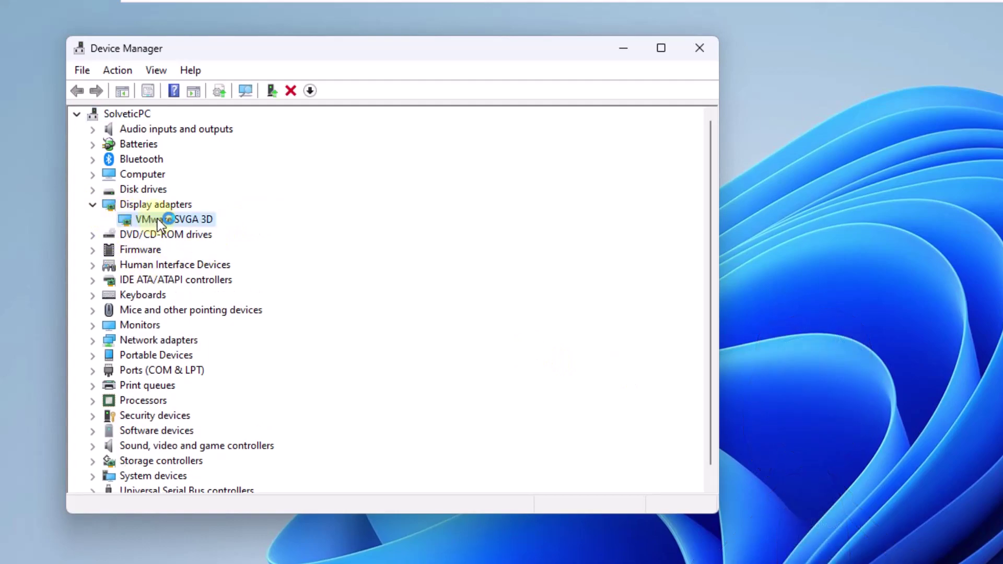
pyautogui.rightClick(215, 225)
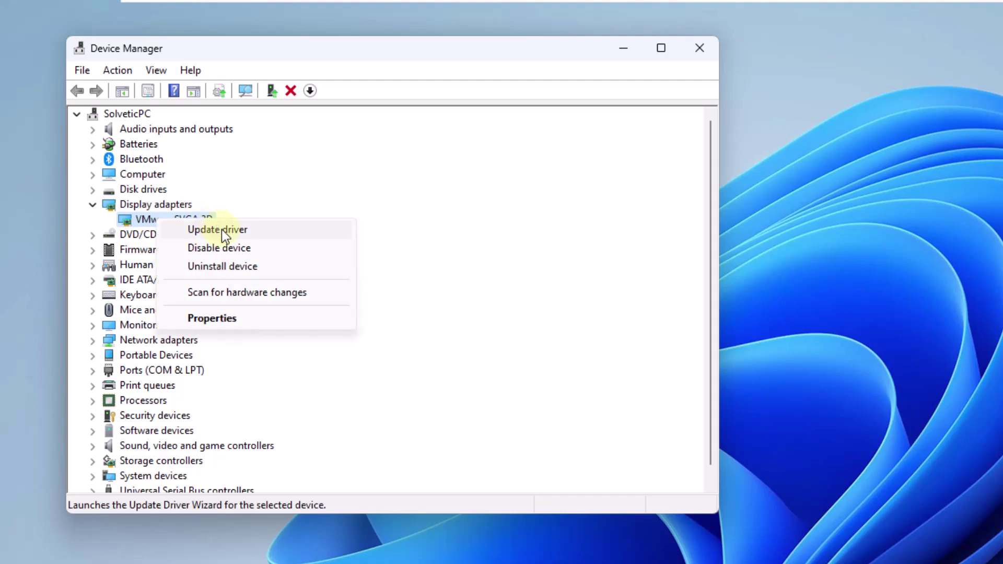
pyautogui.click(221, 230)
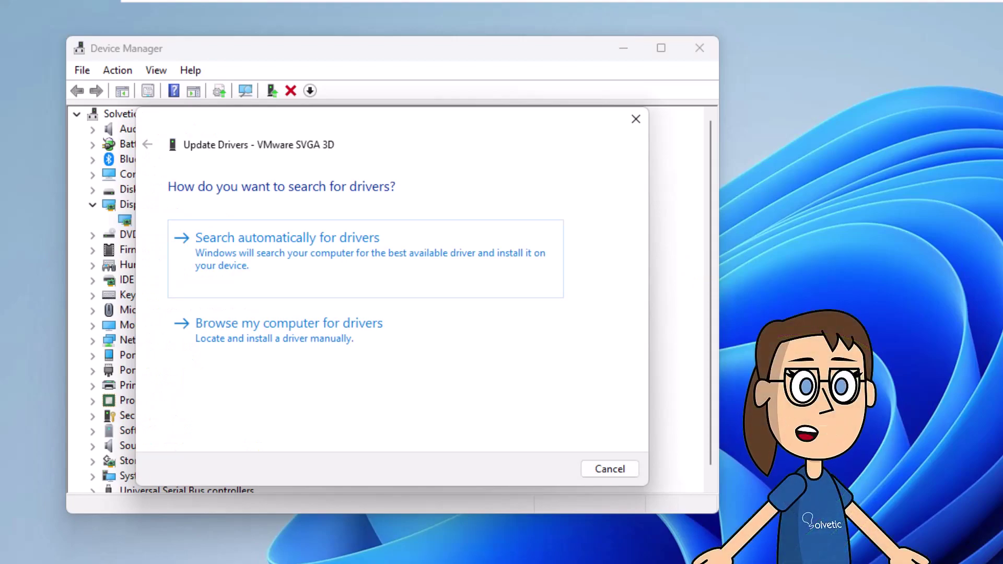
# - Search automatically, dismiss the 'best driver already installed' result, and close Device Manager
pyautogui.click(492, 270)
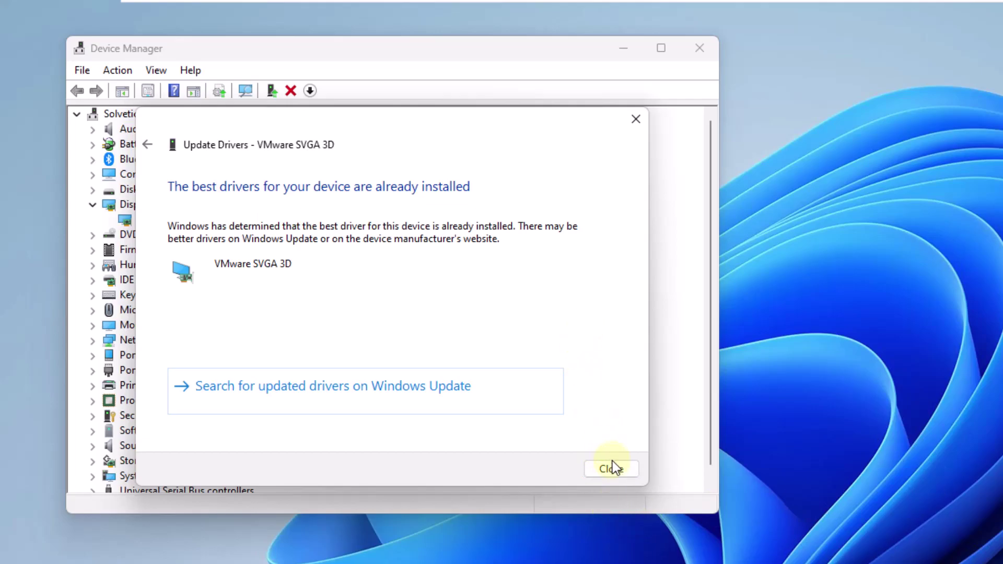
pyautogui.click(612, 466)
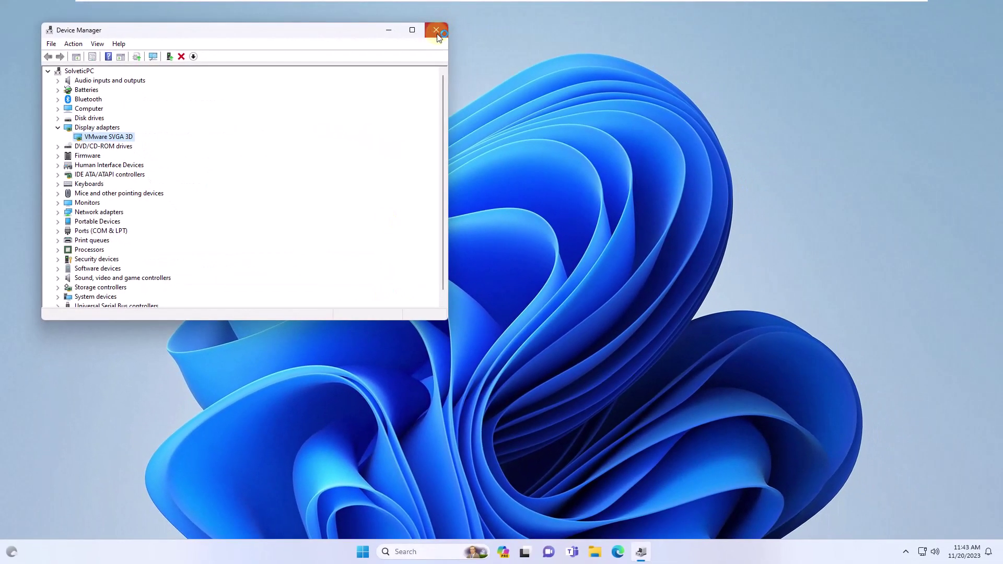
pyautogui.click(436, 31)
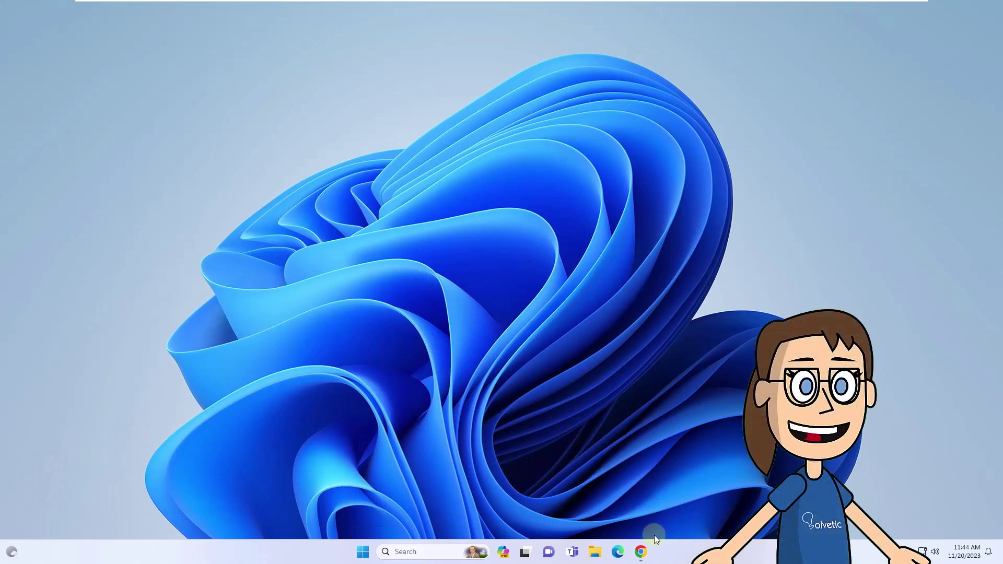
# - Download VC_redist.x64.exe in Chrome, launch it from downloads, and minimize Chrome
pyautogui.click(640, 552)
pyautogui.scroll(-5, 371, 206)
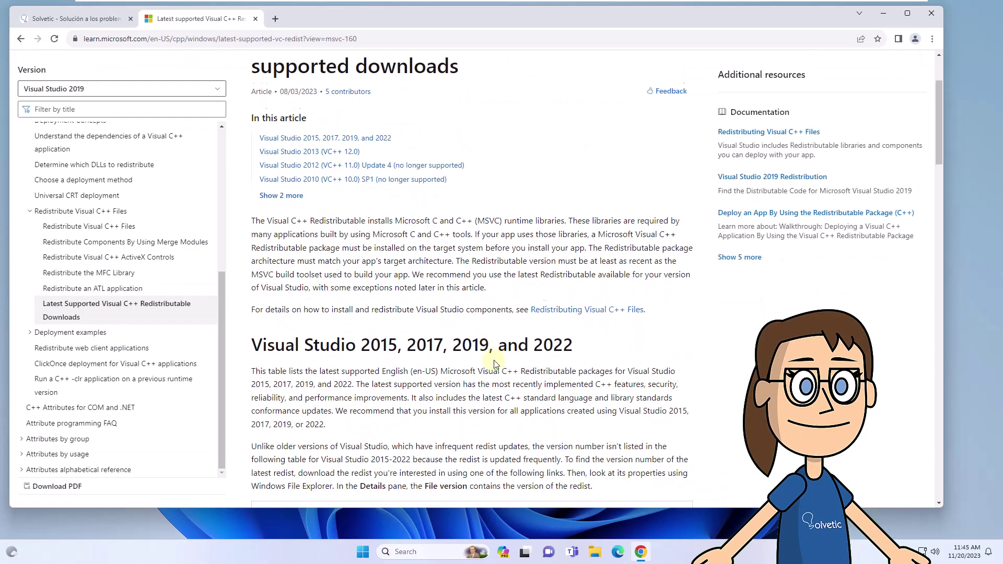
pyautogui.scroll(-3, 371, 205)
pyautogui.scroll(-1, 377, 214)
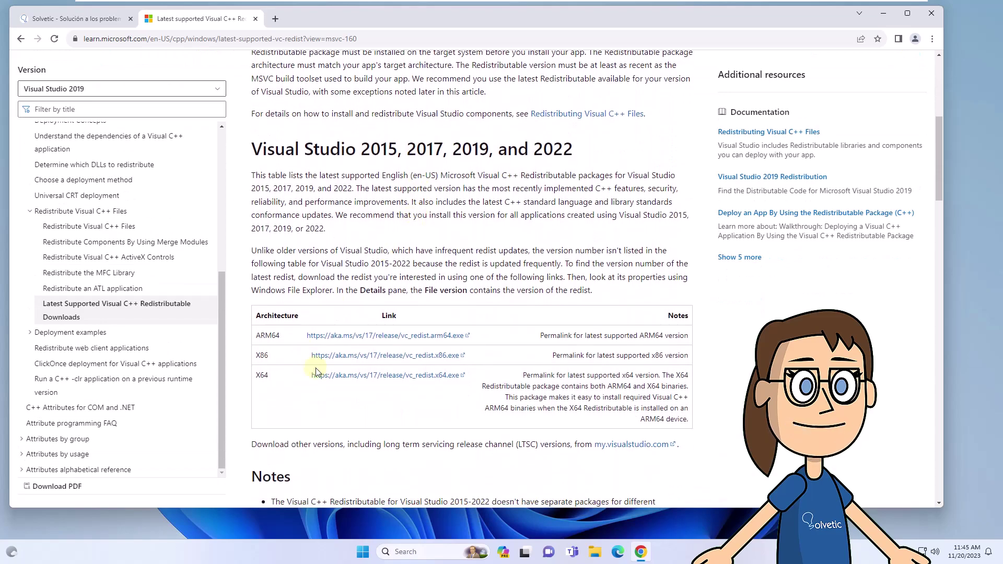
pyautogui.click(325, 378)
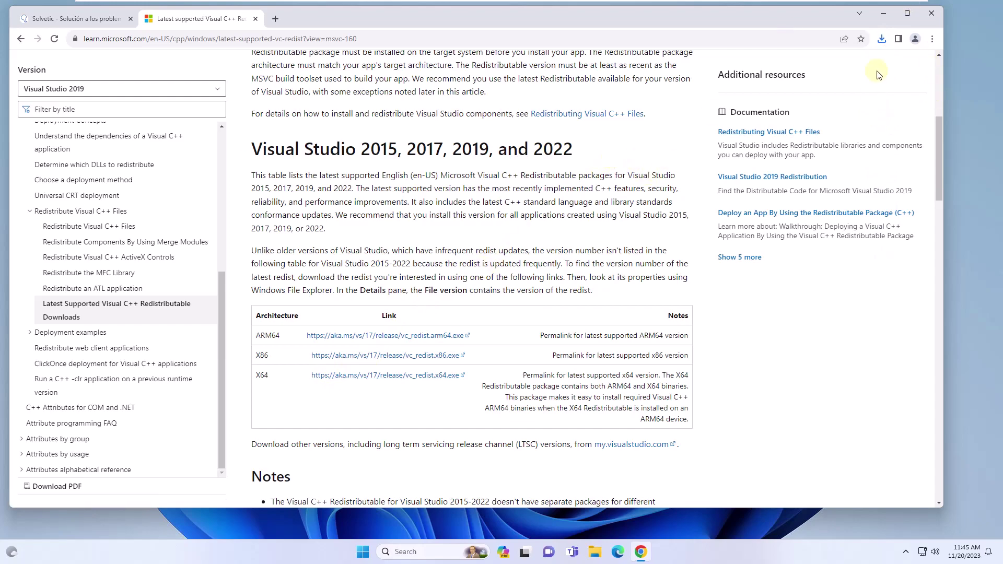
pyautogui.click(880, 38)
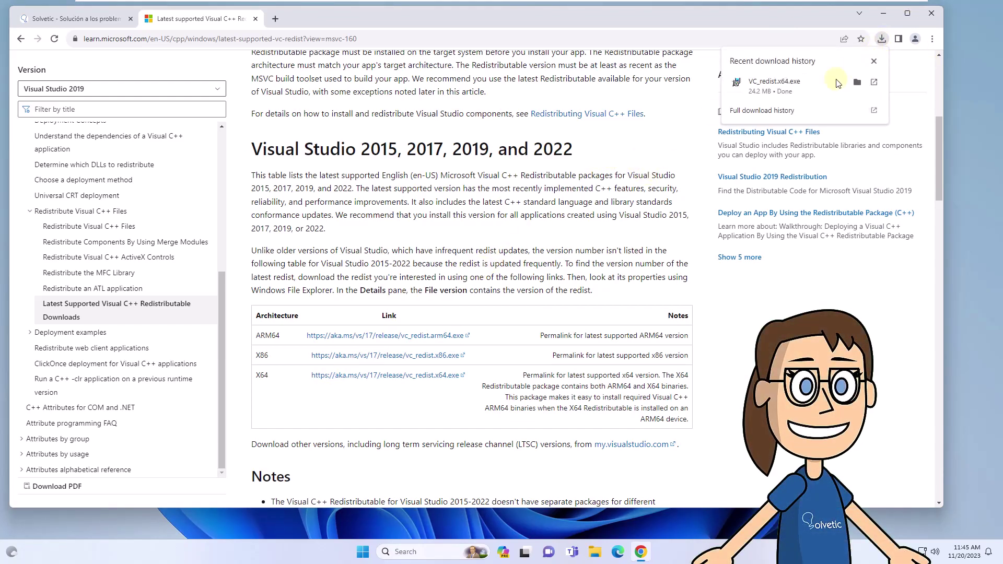
pyautogui.click(774, 85)
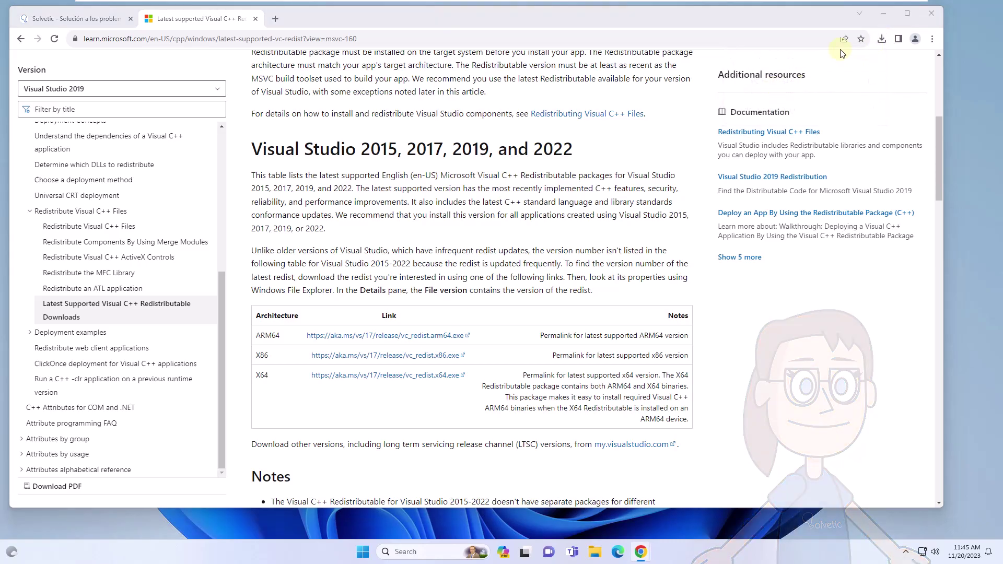
pyautogui.click(886, 12)
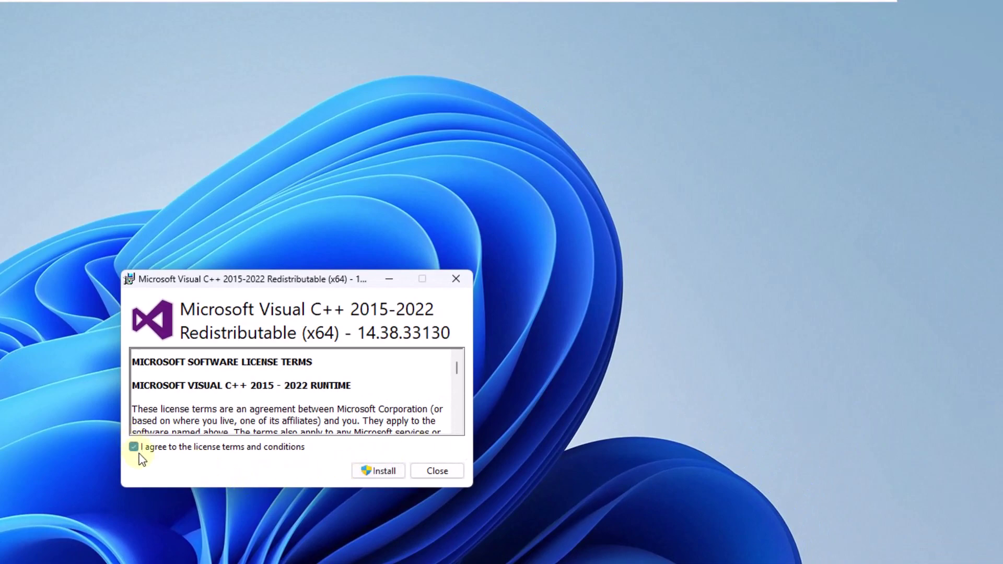
pyautogui.click(133, 447)
pyautogui.click(378, 471)
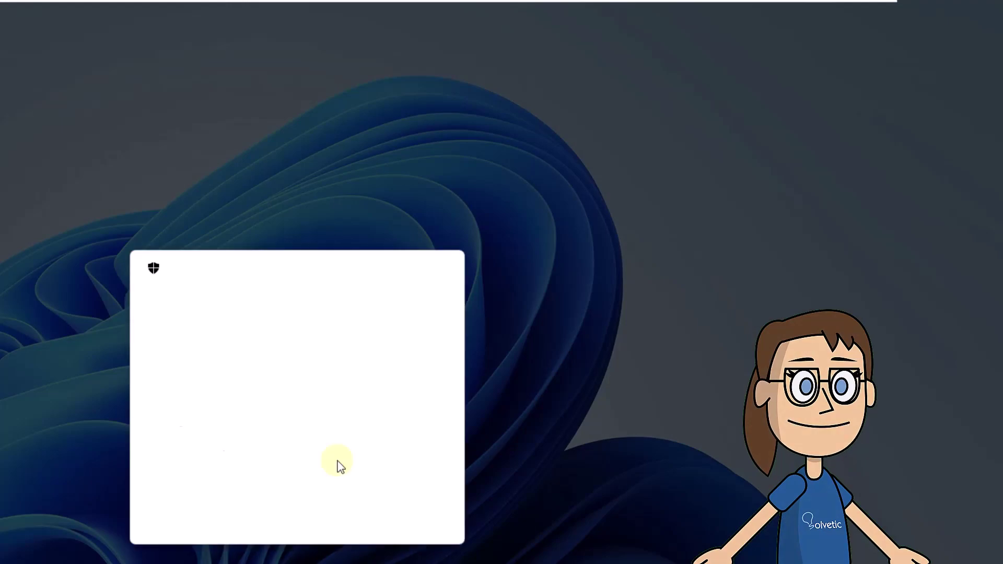
pyautogui.click(241, 512)
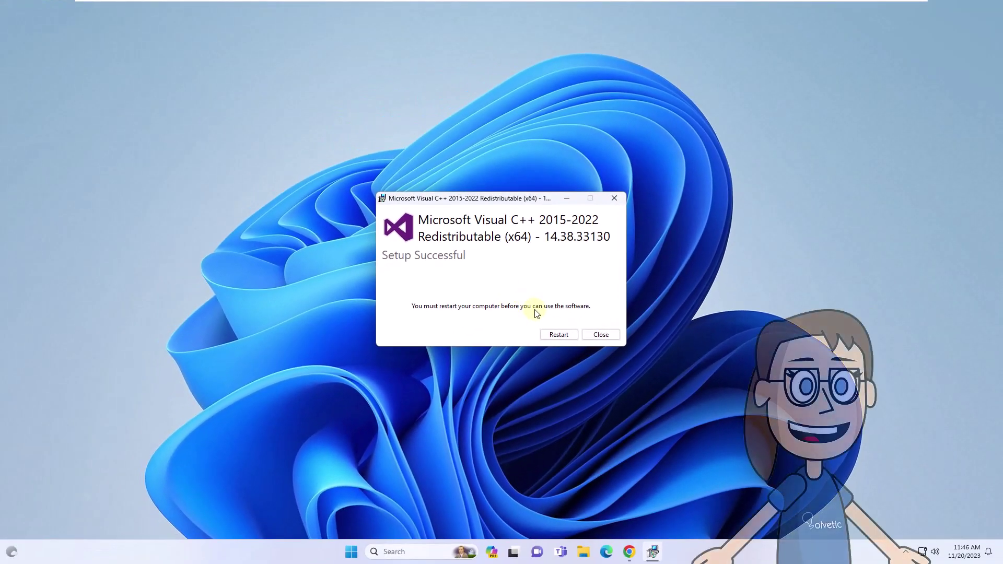
pyautogui.click(558, 334)
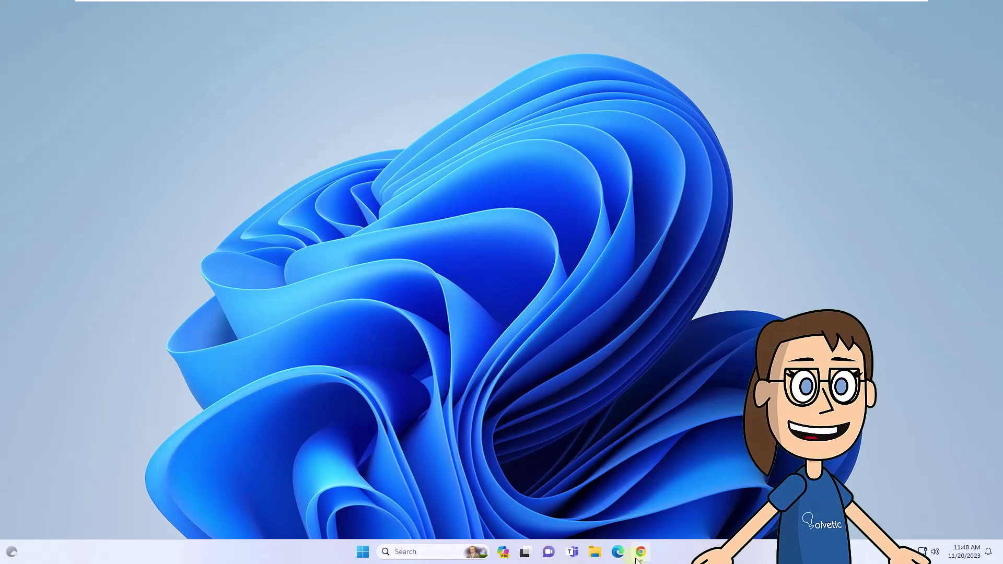
# - Download the DirectX web installer in Chrome, launch it from downloads, and minimize Chrome
pyautogui.click(636, 551)
pyautogui.scroll(-3, 591, 305)
pyautogui.scroll(-1, 591, 305)
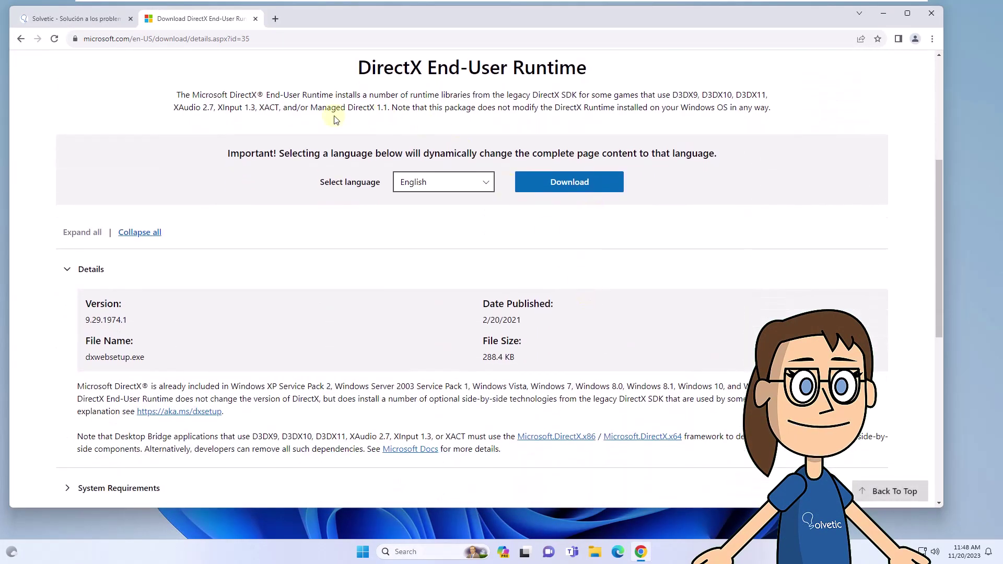
pyautogui.click(617, 187)
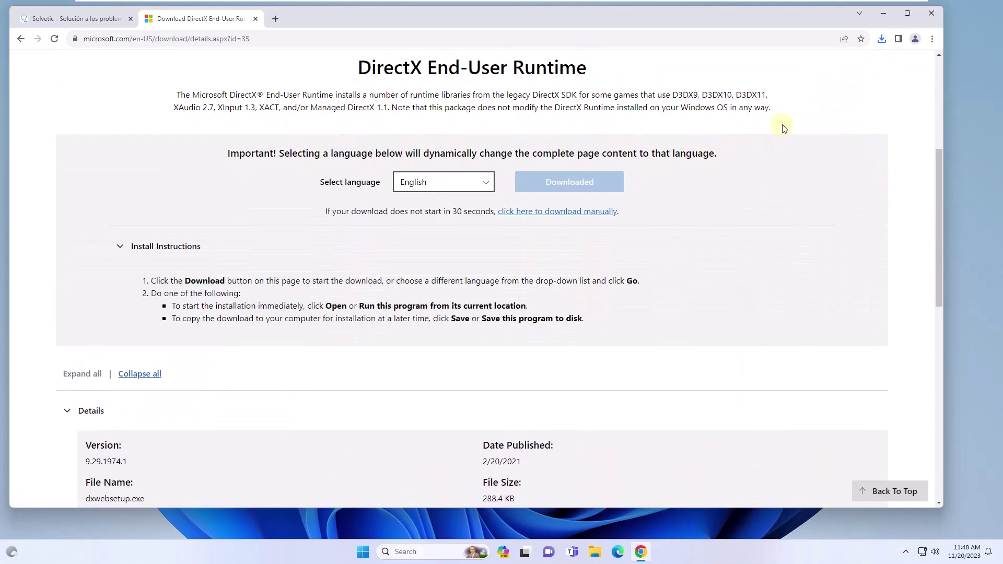
pyautogui.click(882, 40)
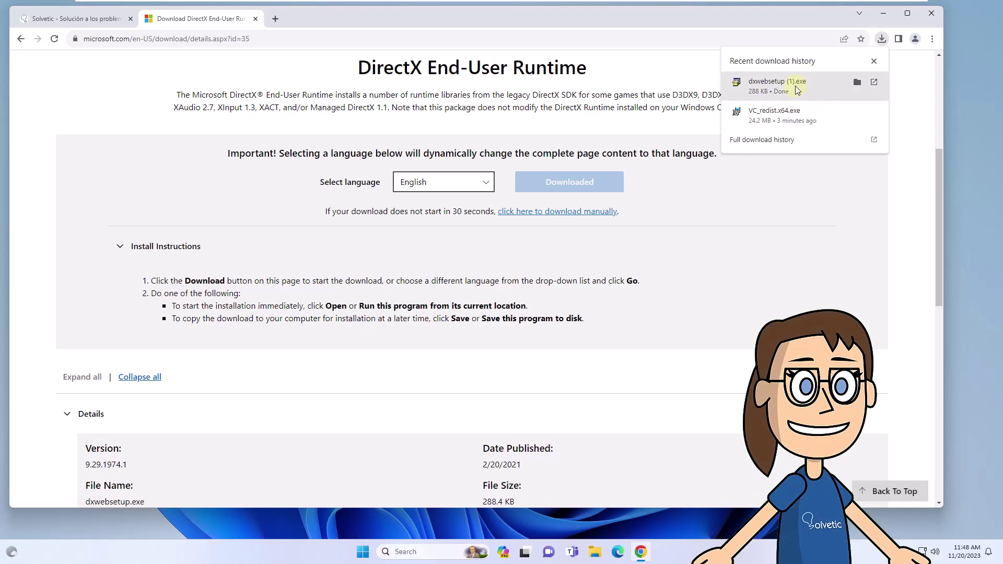
pyautogui.click(796, 88)
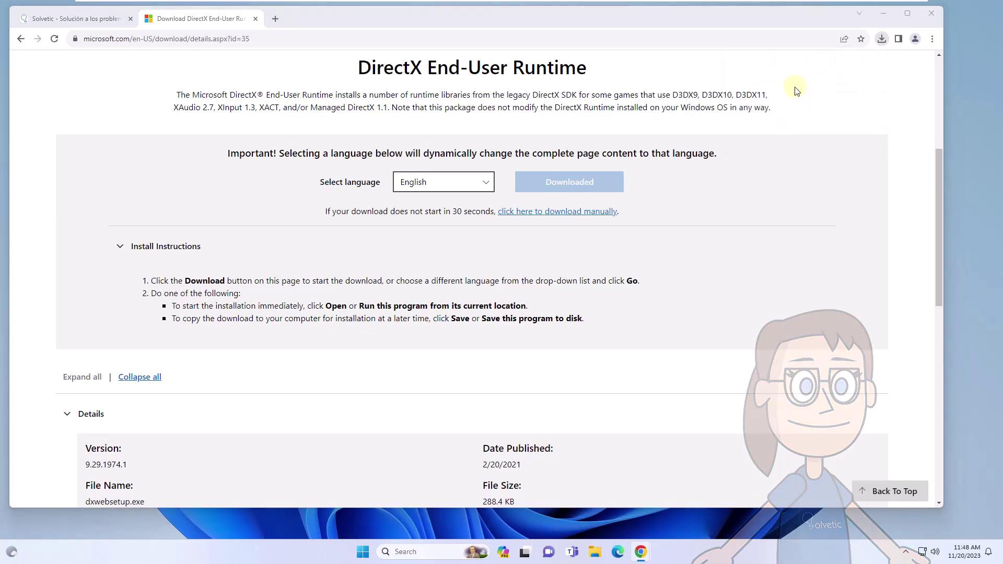
pyautogui.click(887, 13)
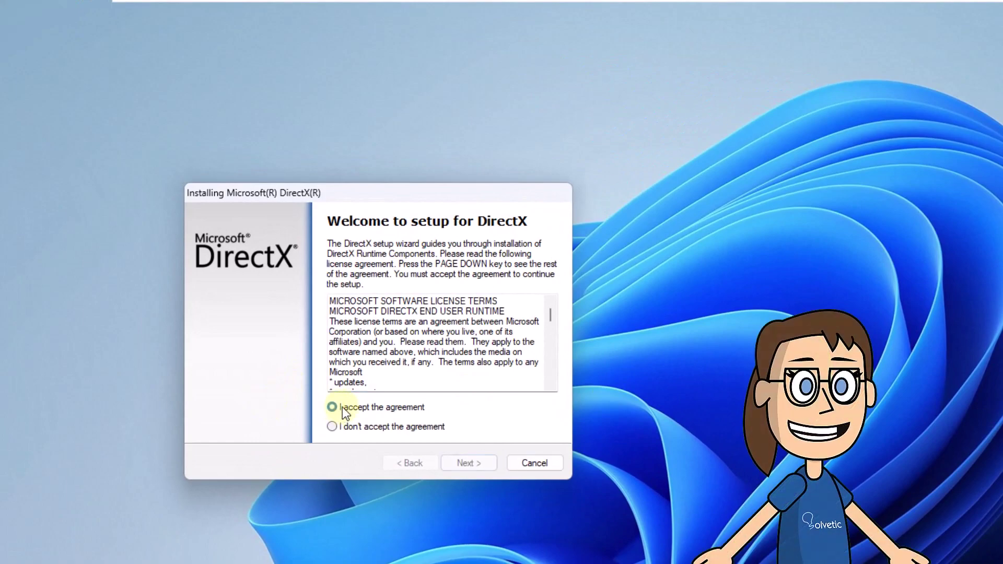
# - Accept the DirectX license agreement and continue setup with the Bing Bar left unticked
pyautogui.click(333, 406)
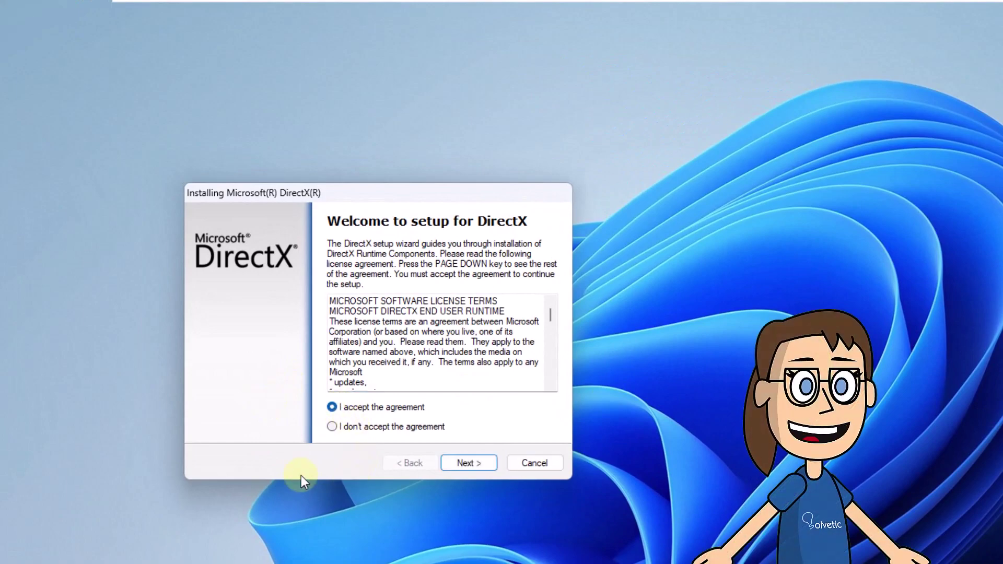
pyautogui.click(475, 467)
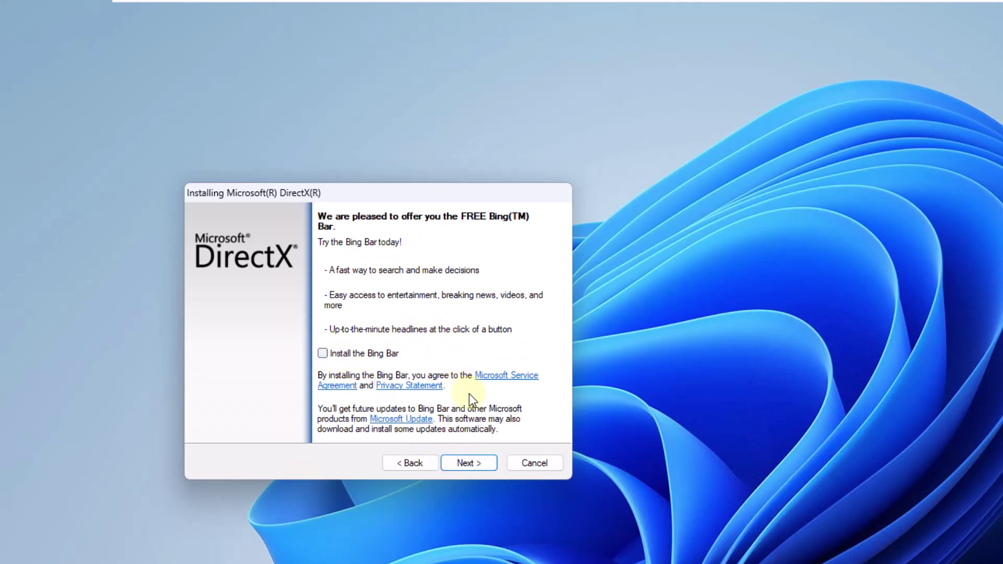
pyautogui.click(479, 462)
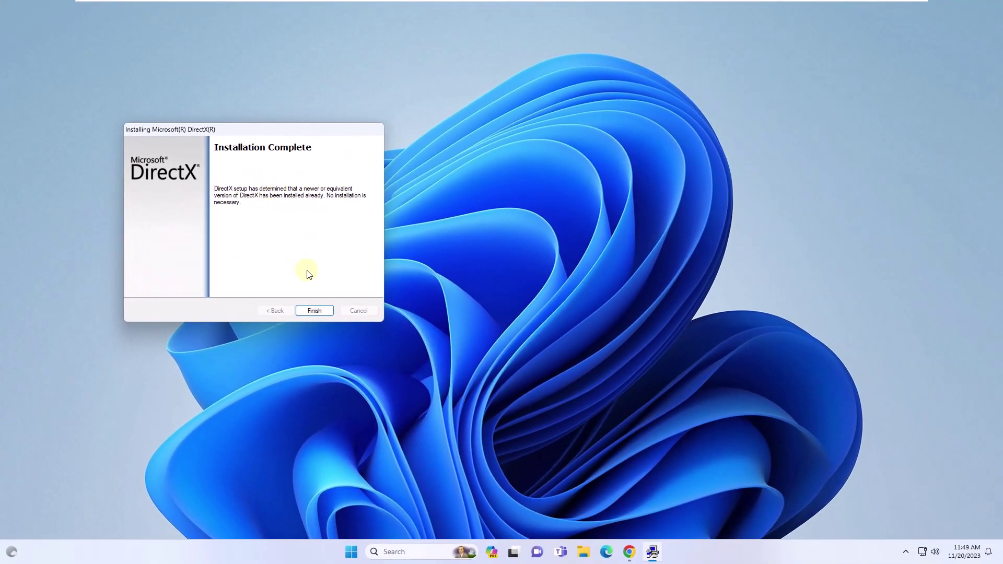
pyautogui.click(315, 311)
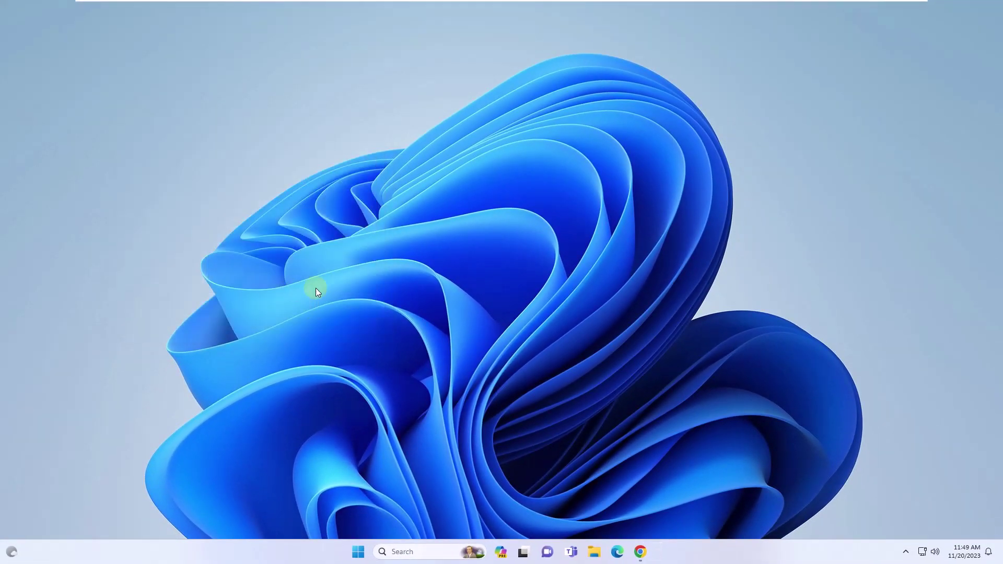